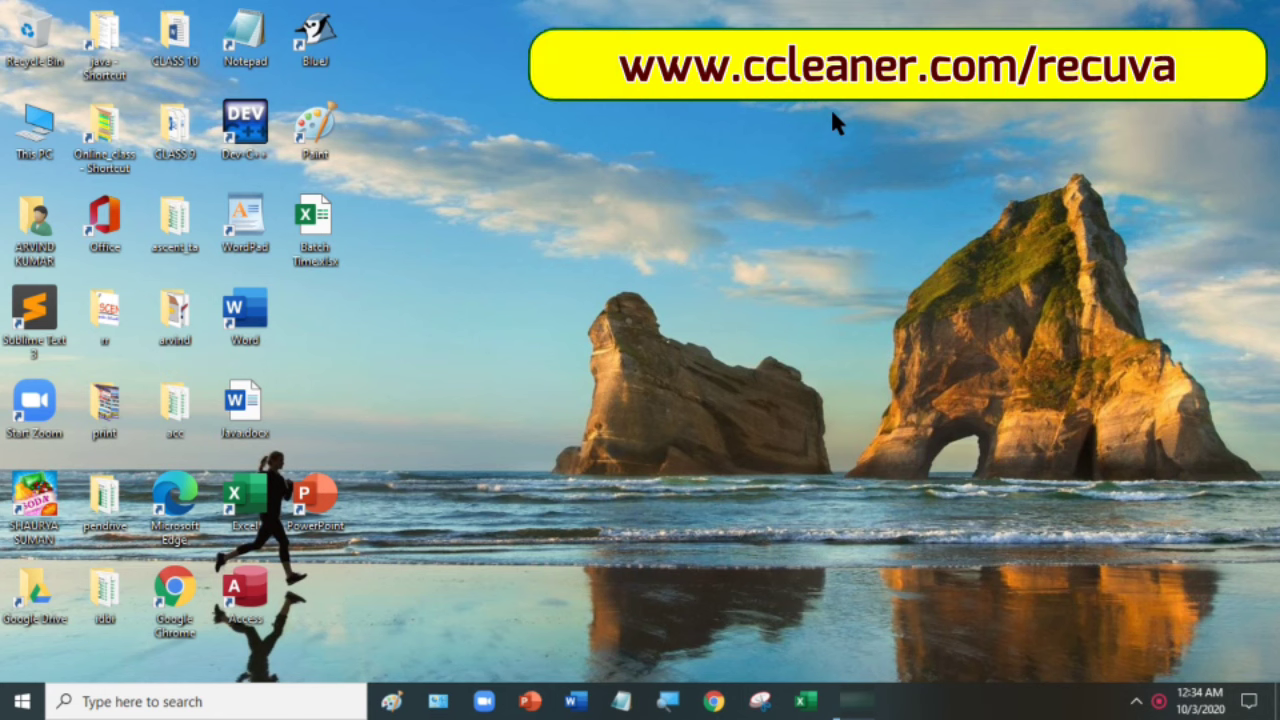
- Search Google for recuva in Chrome and open the CCleaner page for downloading Recuva
left_click(714, 702)
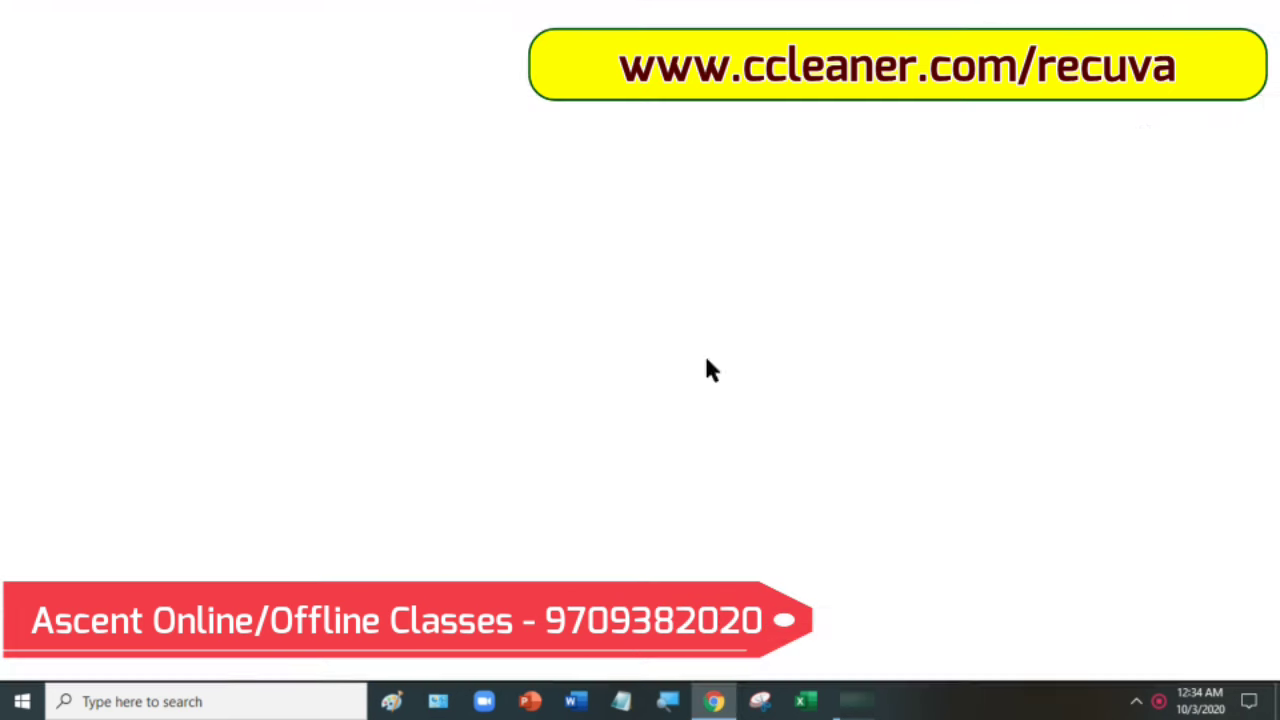
left_click(443, 383)
type("re")
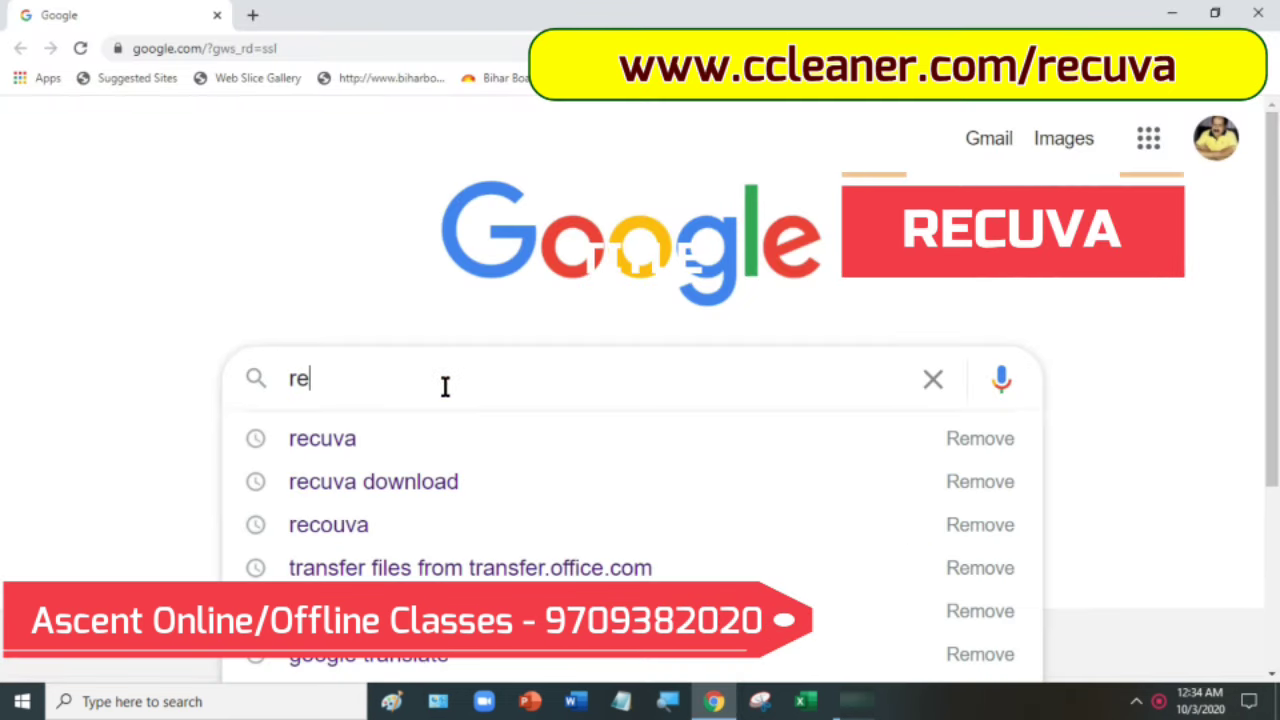
left_click(358, 438)
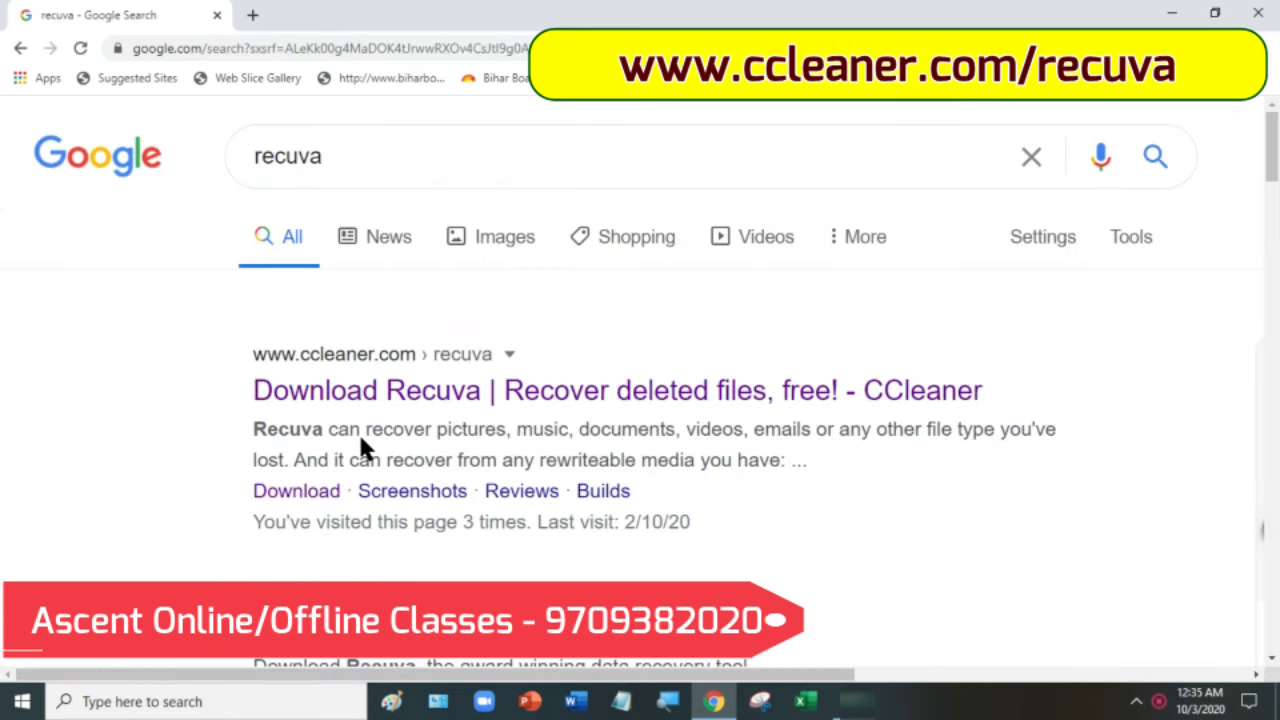
left_click(553, 398)
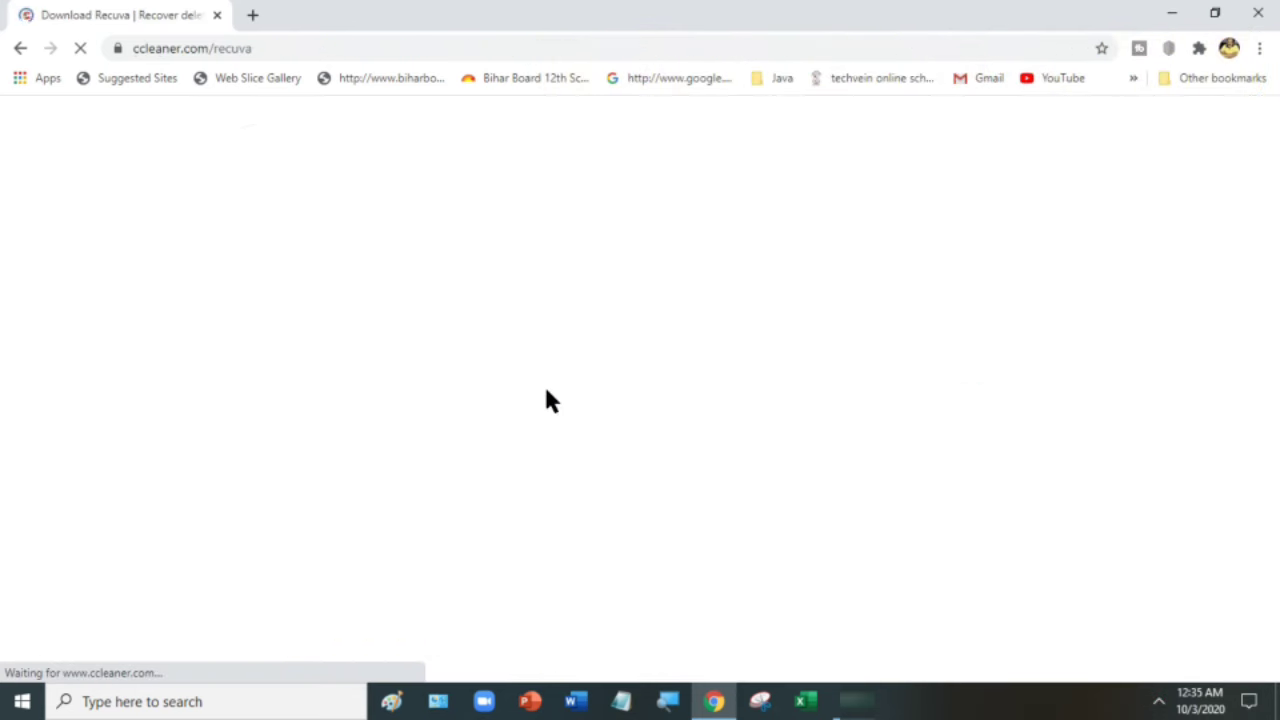
- Download the free edition of Recuva from the CCleaner site and install it with the default setup
left_click(545, 462)
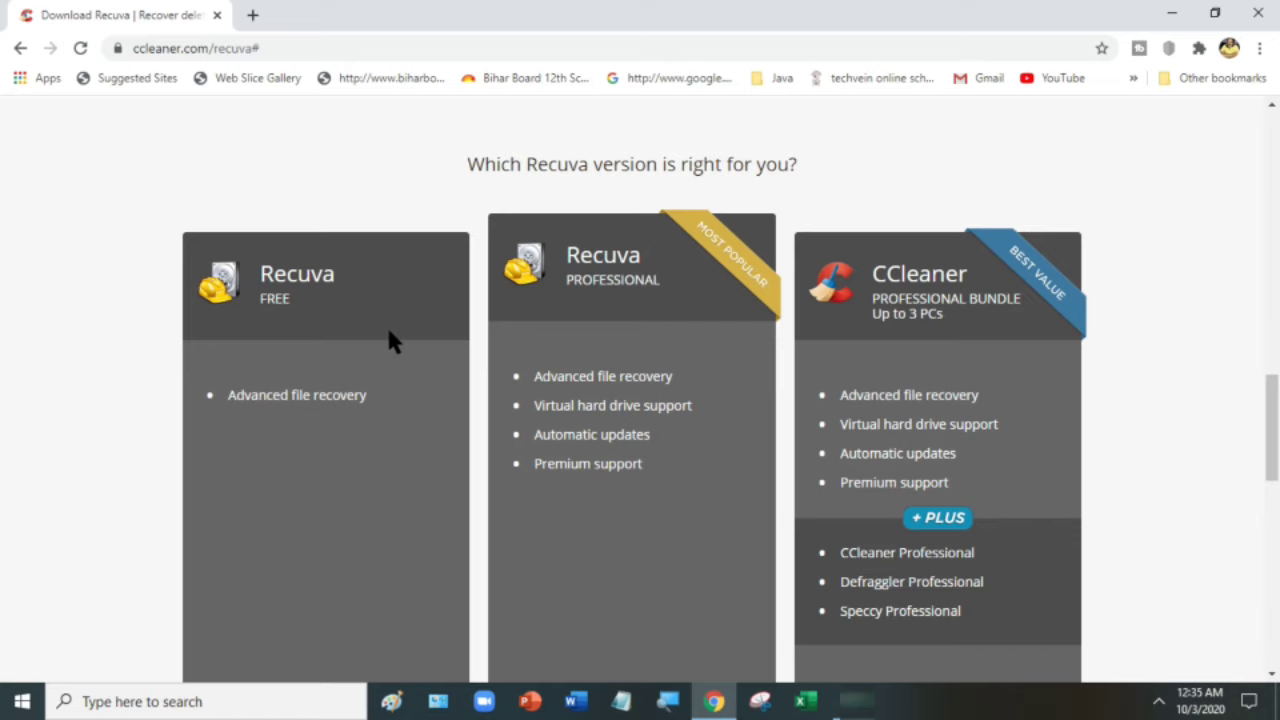
scroll(390, 341, "down", 3)
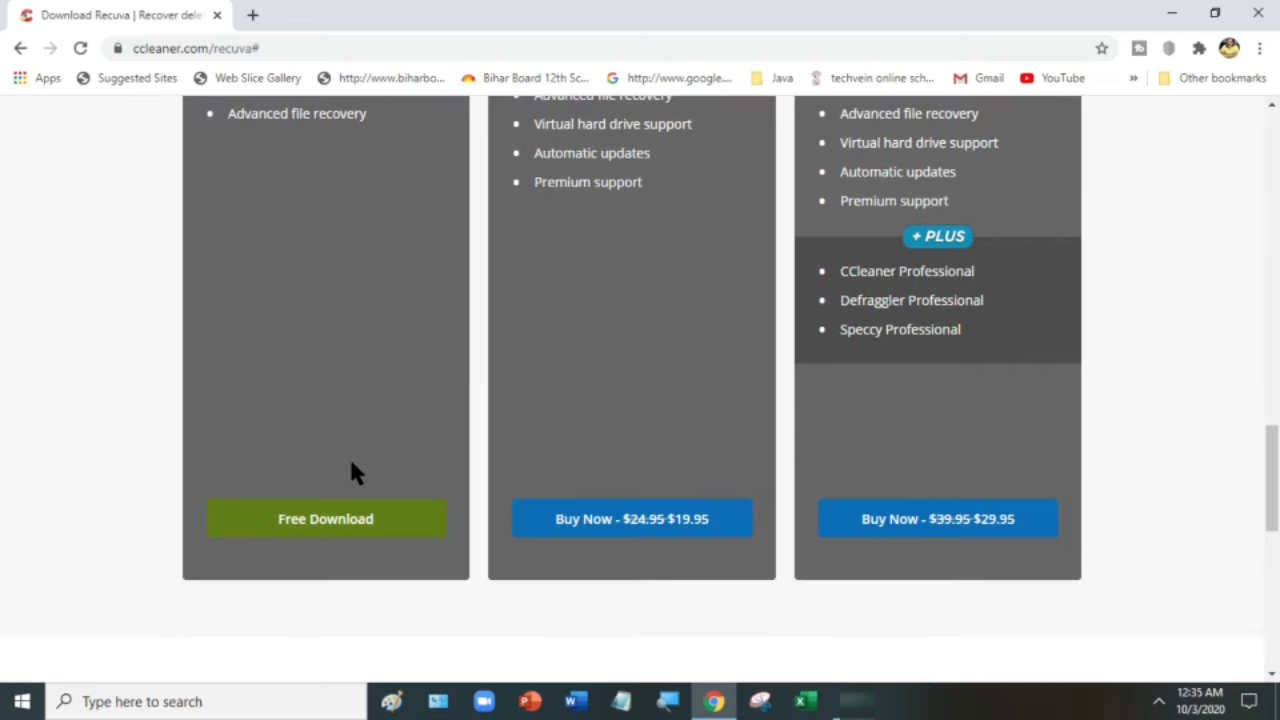
left_click(325, 533)
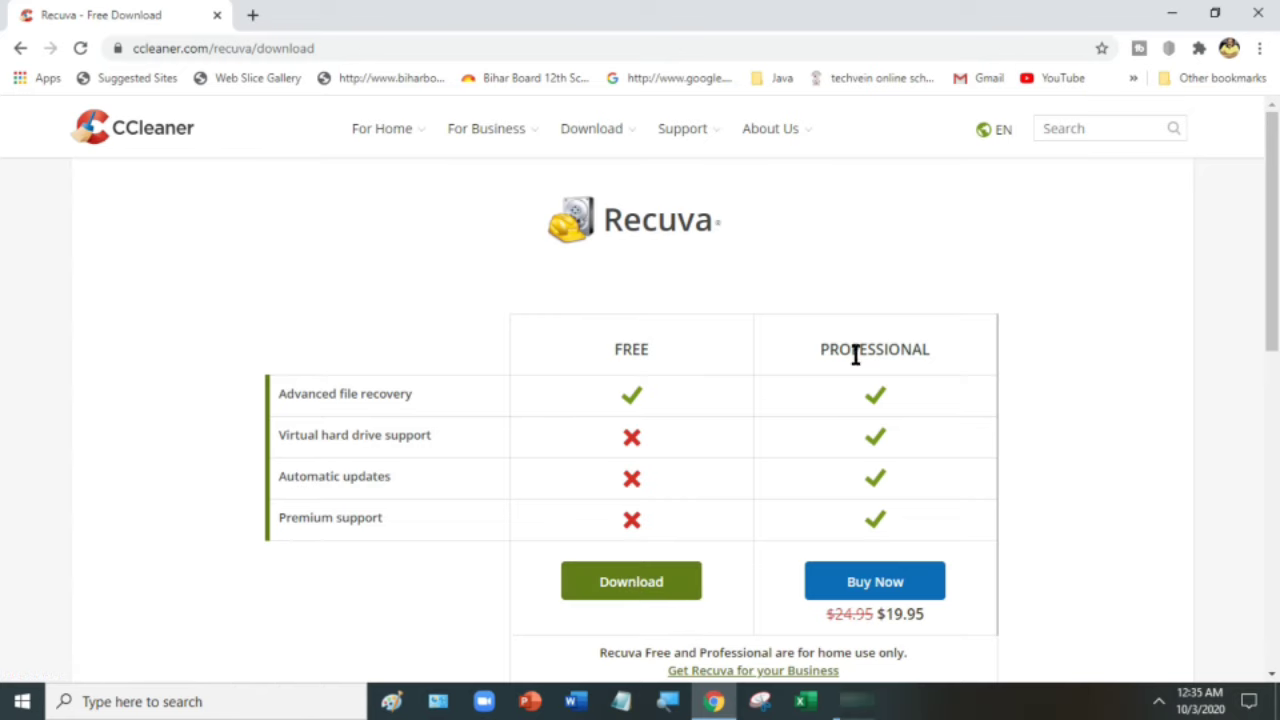
left_click(628, 589)
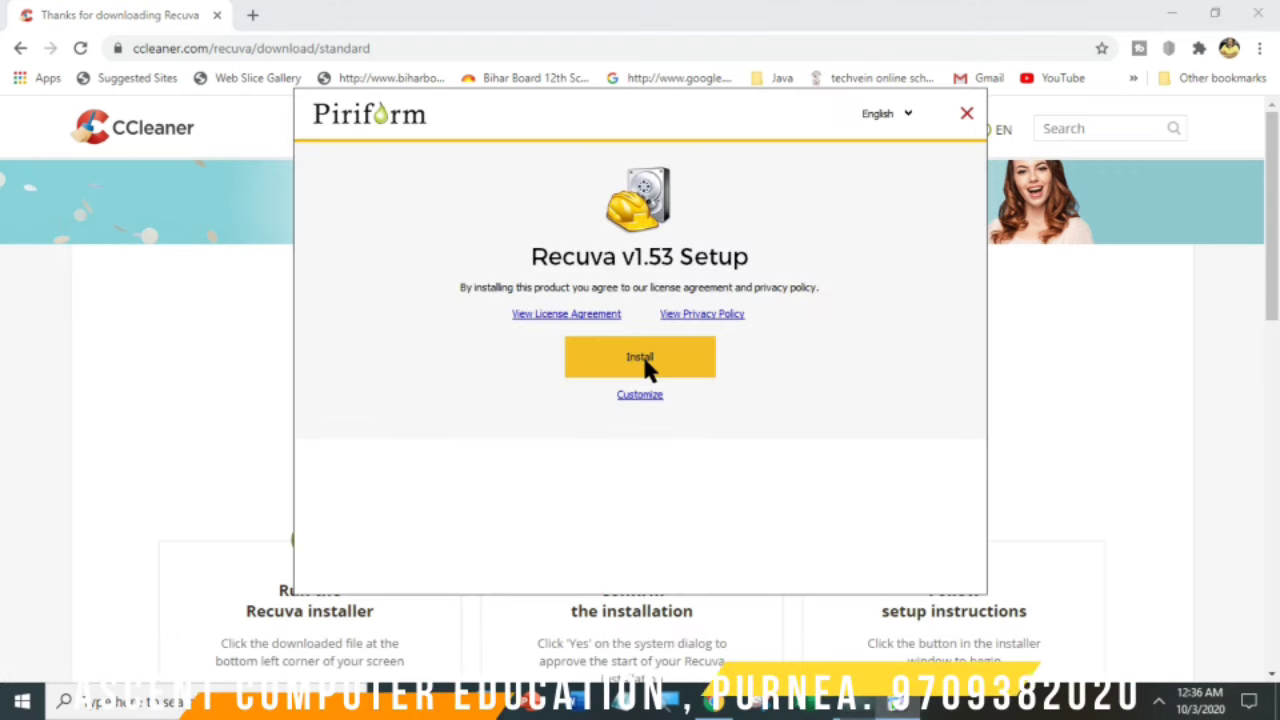
left_click(645, 366)
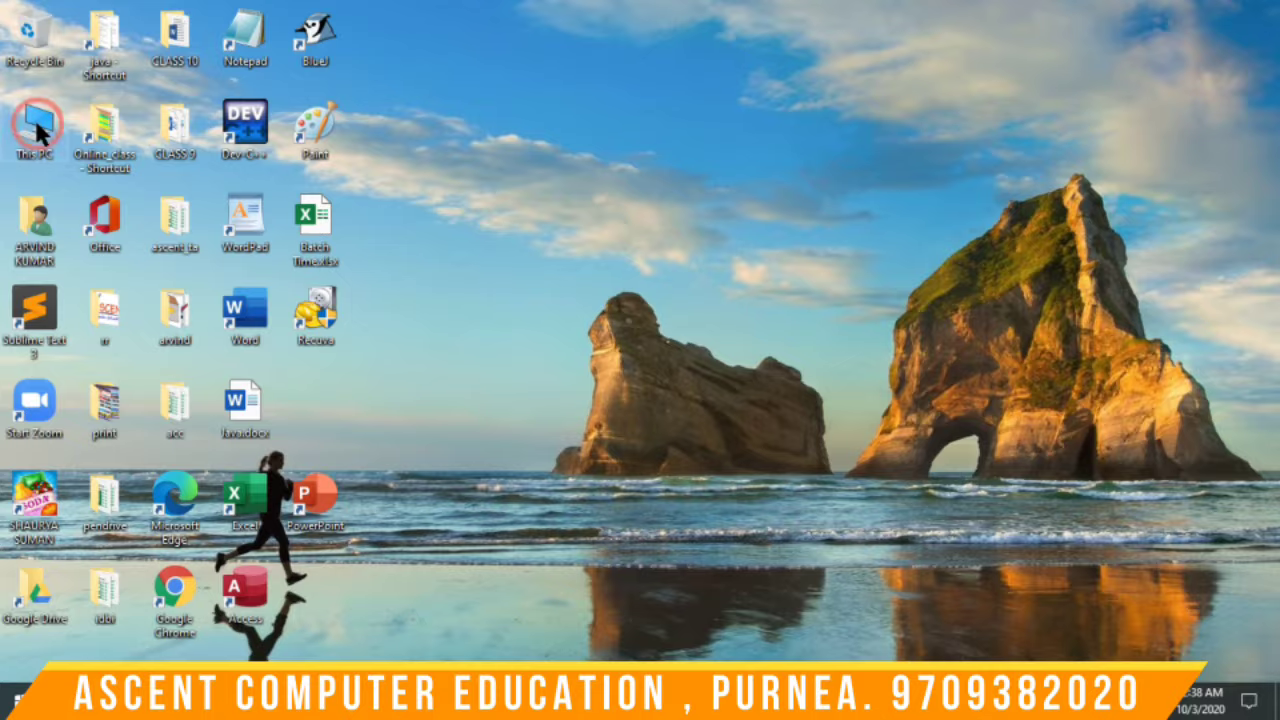
- Permanently delete all files on the PENDRIVE (G:) drive and check the Recycle Bin for them
double_click(40, 126)
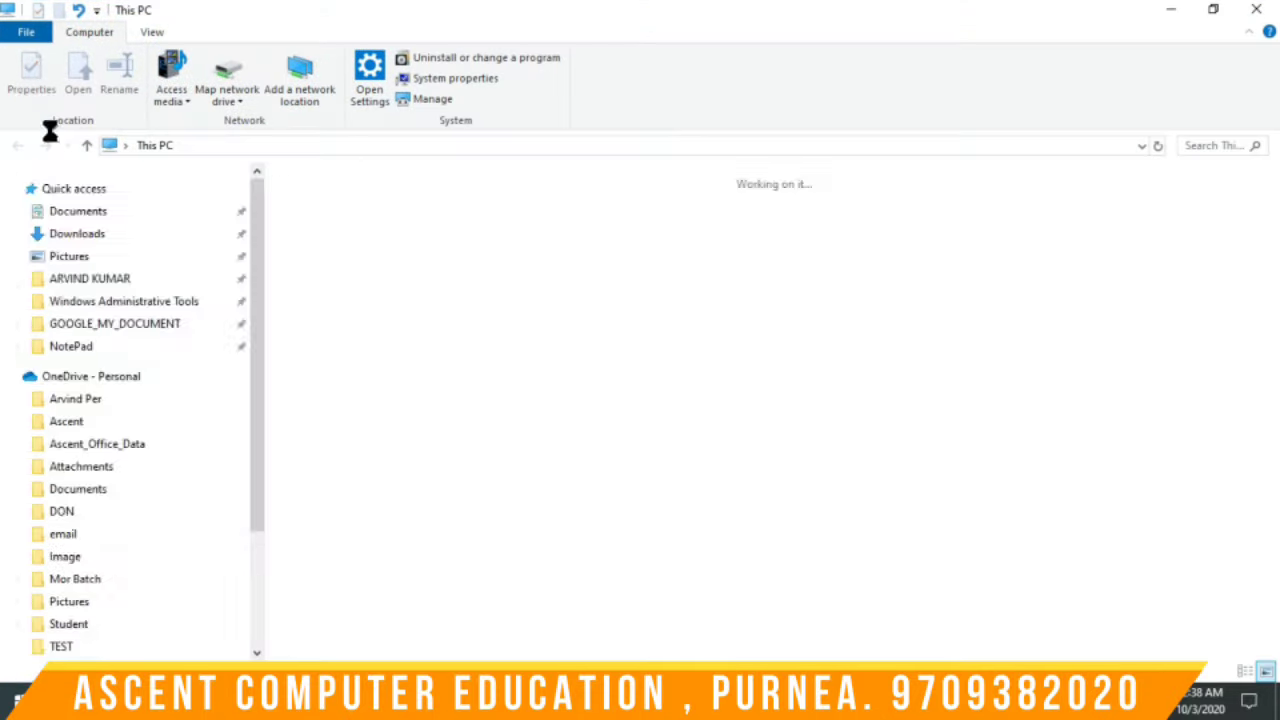
left_click(738, 400)
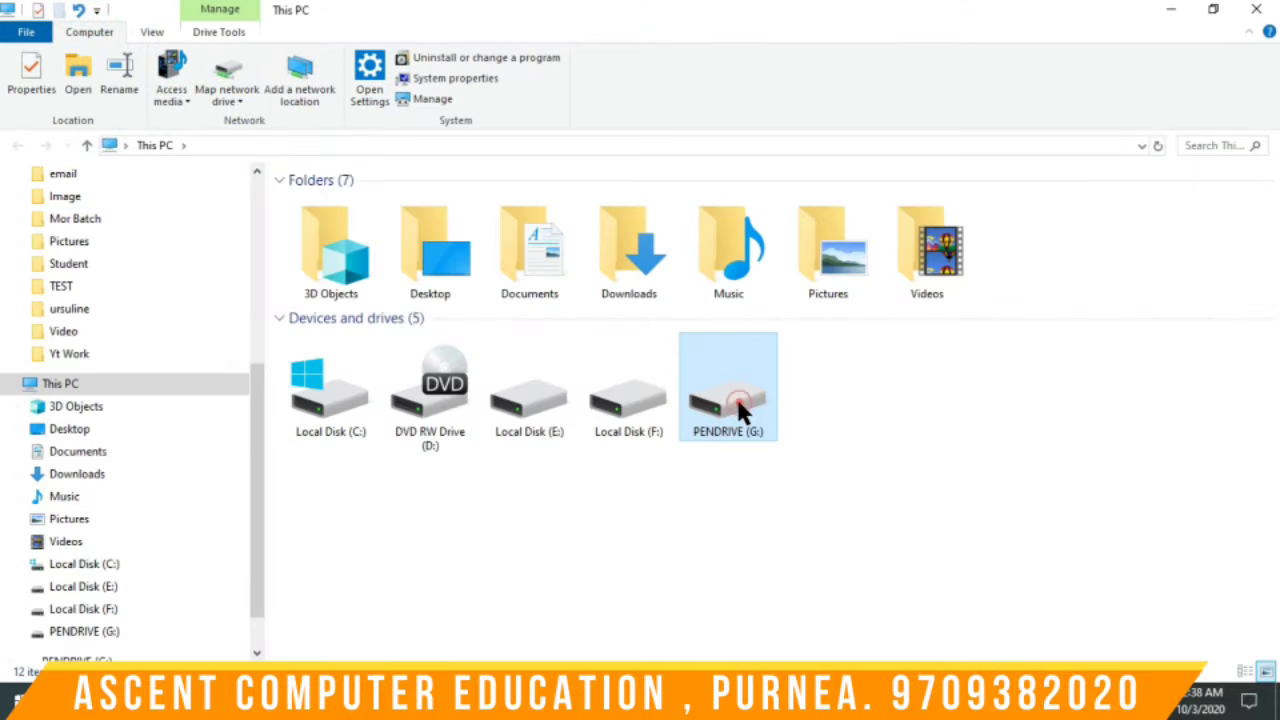
double_click(735, 394)
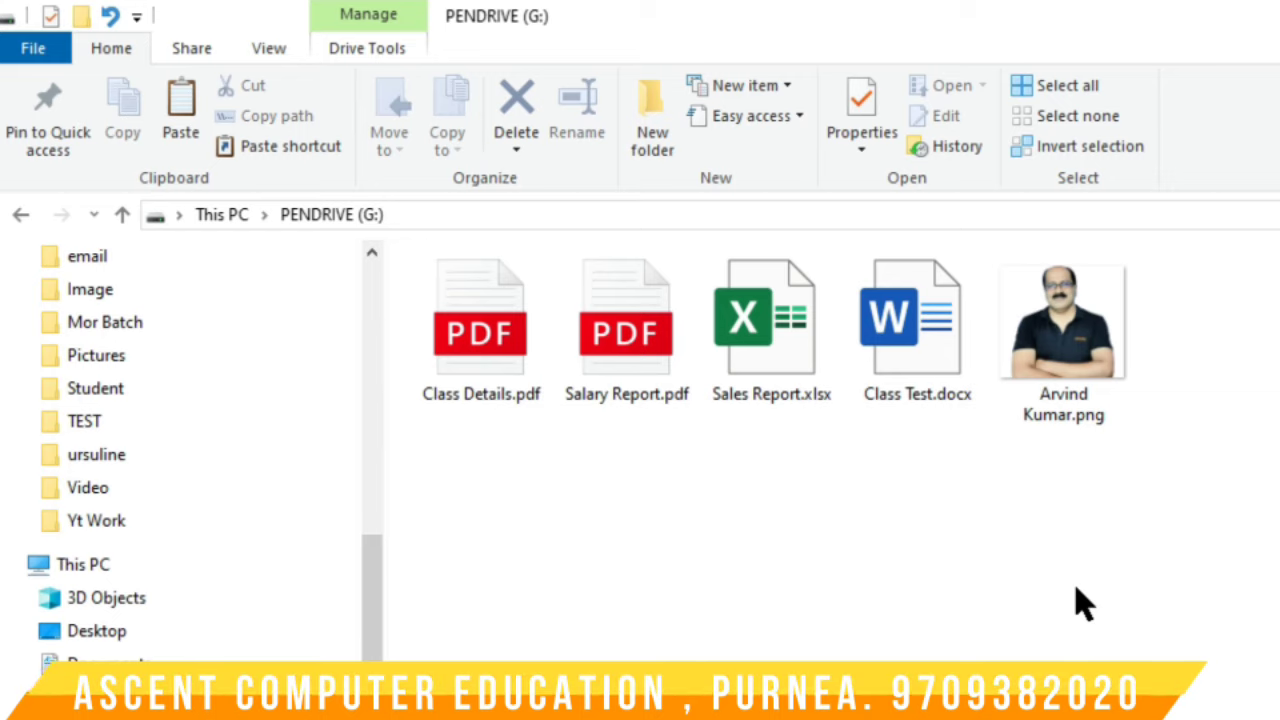
key("ctrl+a")
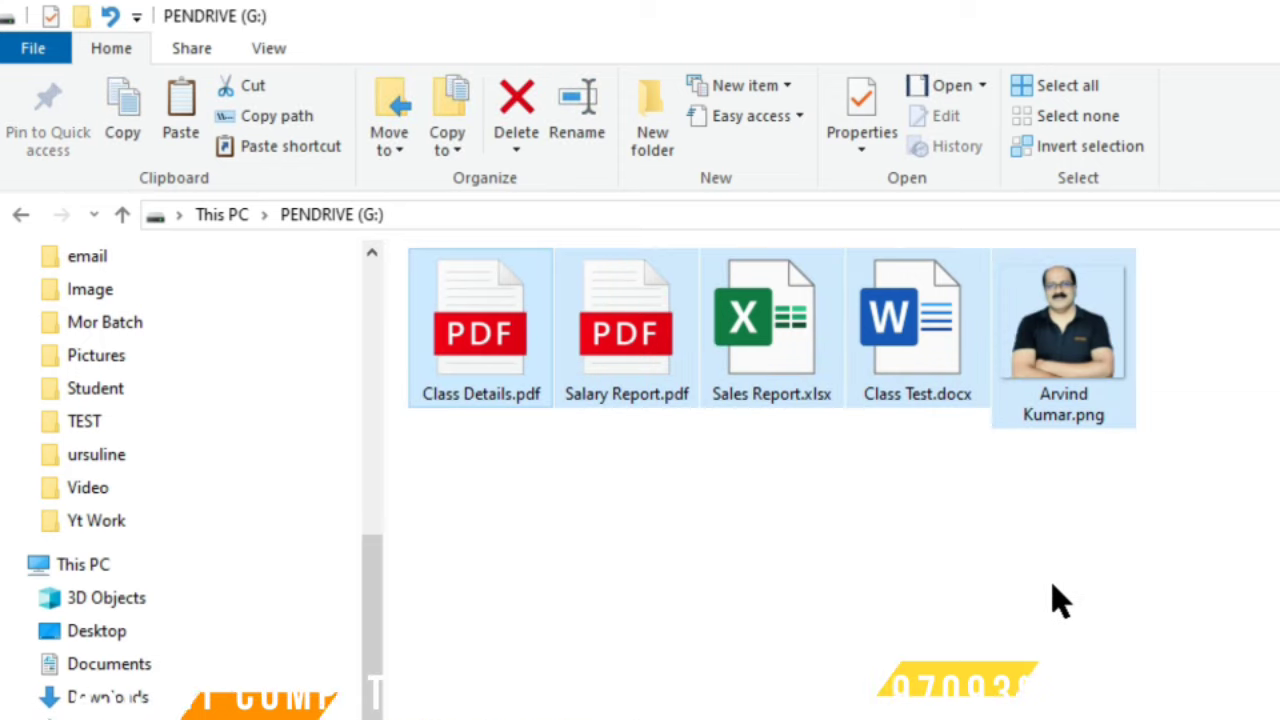
left_click(516, 125)
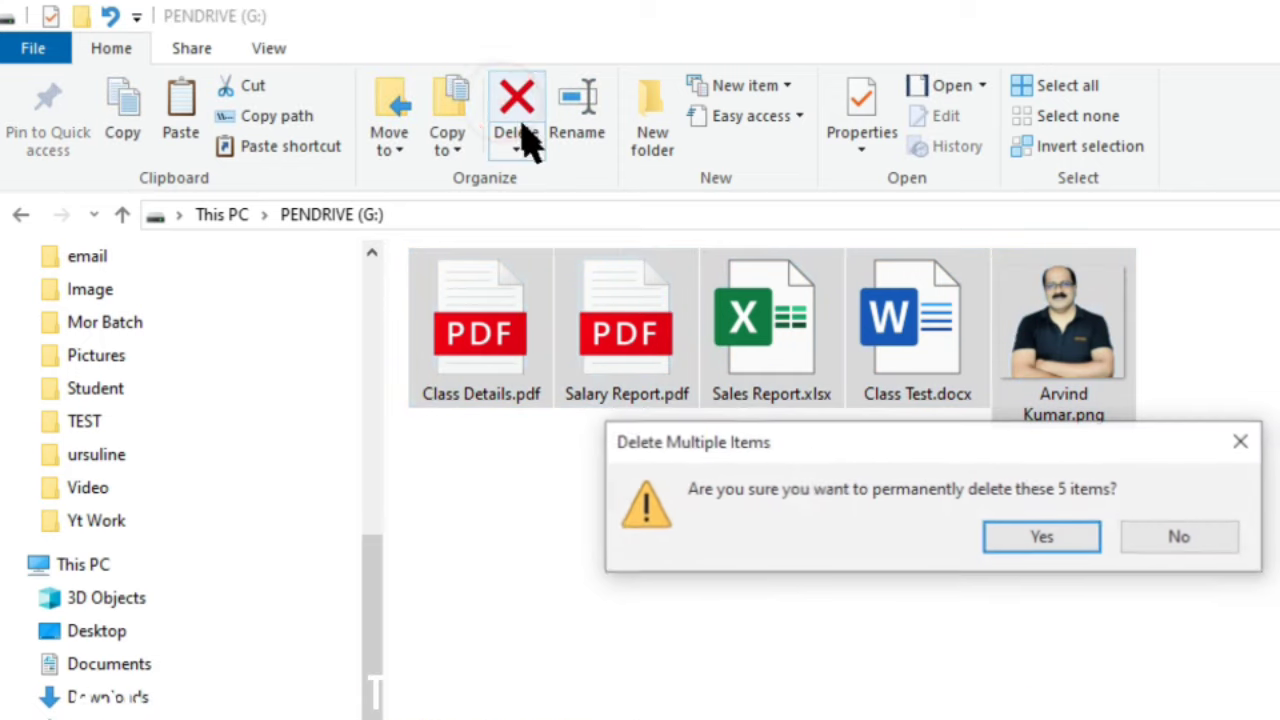
left_click(1012, 538)
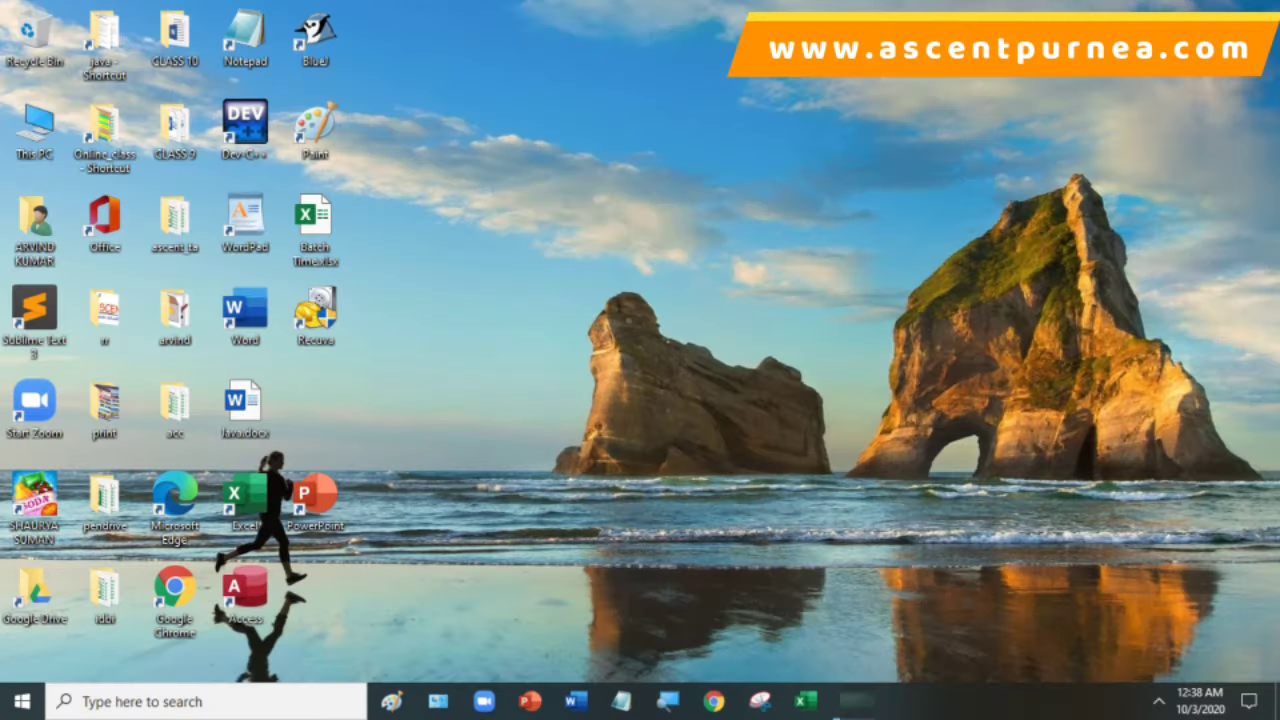
double_click(30, 35)
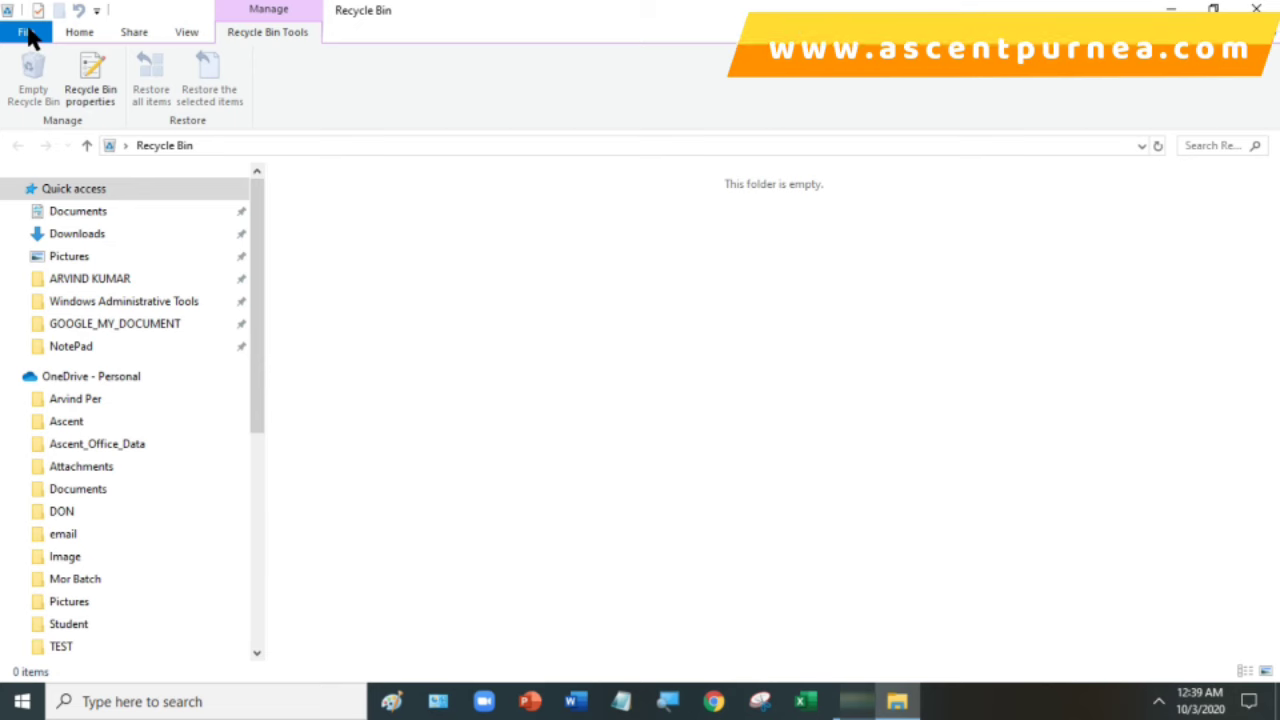
left_click(1252, 12)
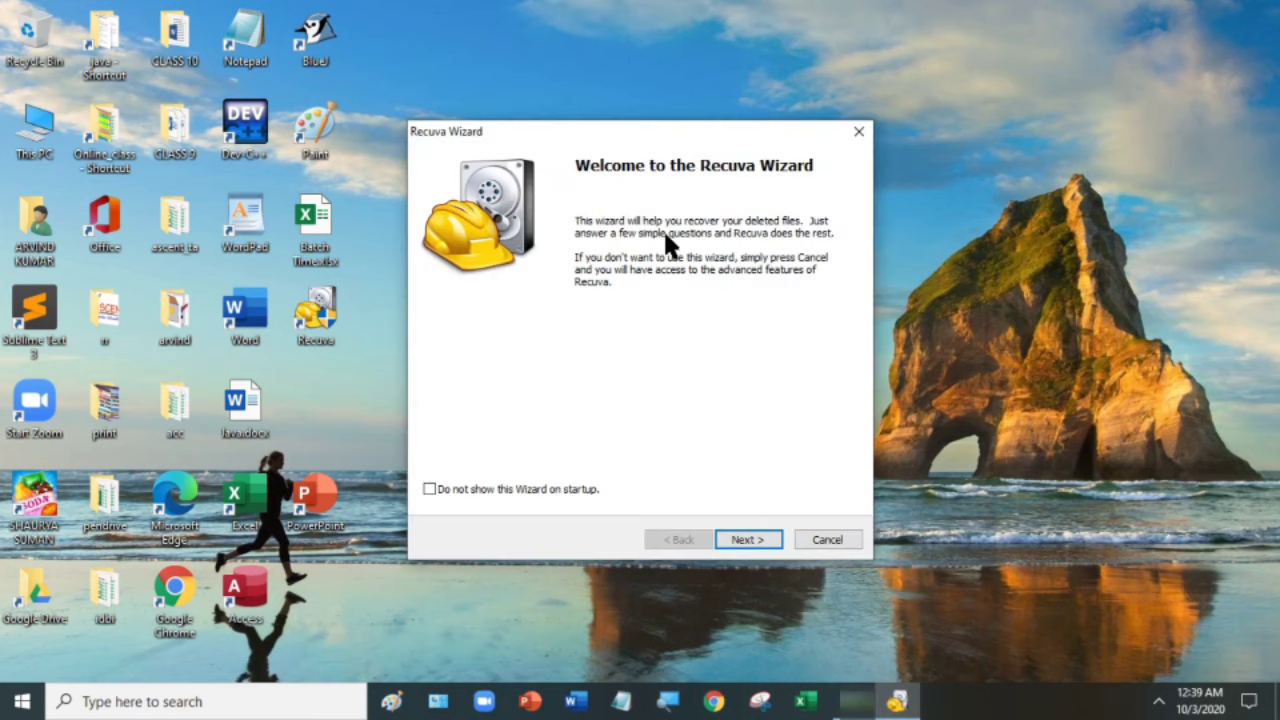
- Configure the Recuva Wizard to look for all file types in the specific location G:\
left_click(740, 539)
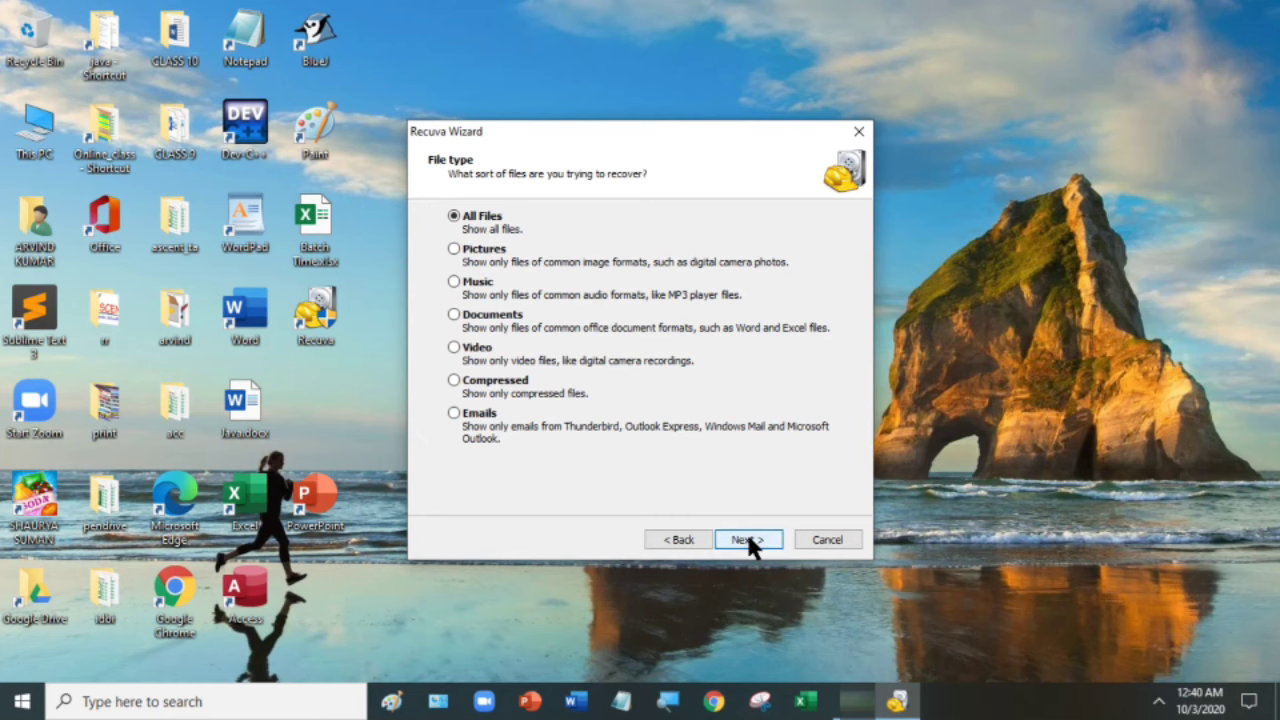
left_click(776, 661)
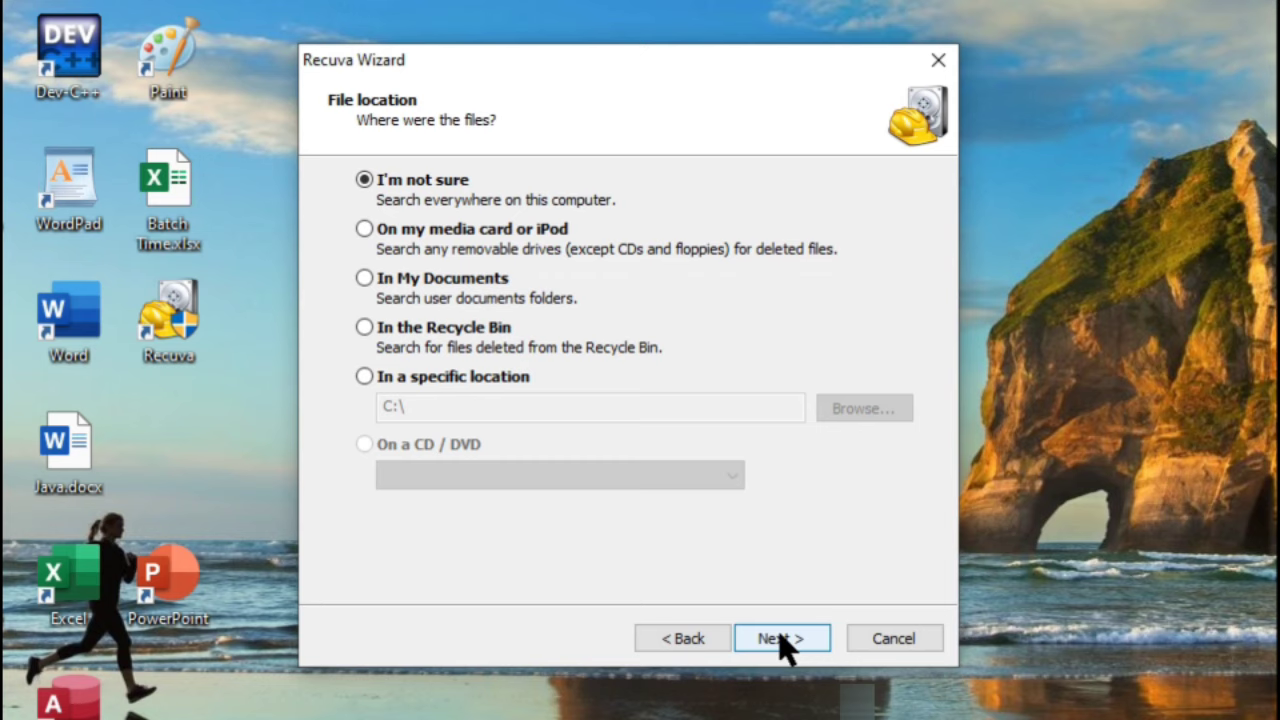
left_click(378, 374)
left_click(857, 410)
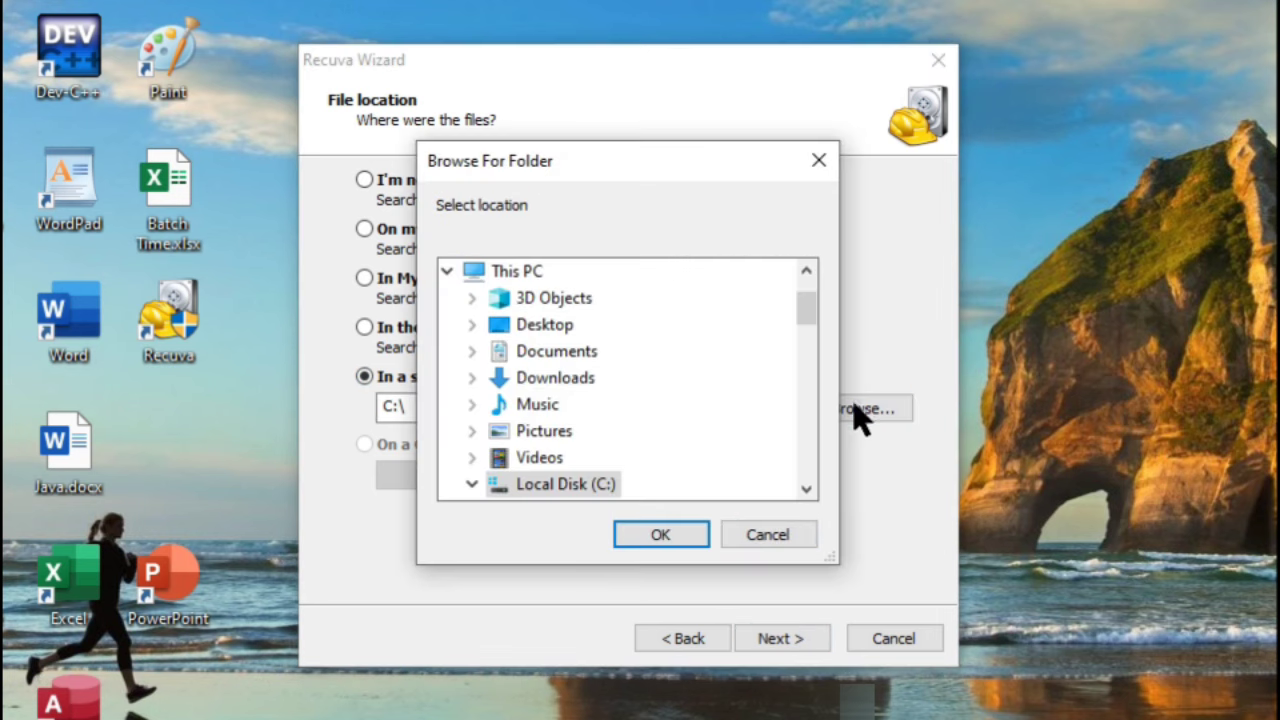
left_click_drag(803, 320, 809, 431)
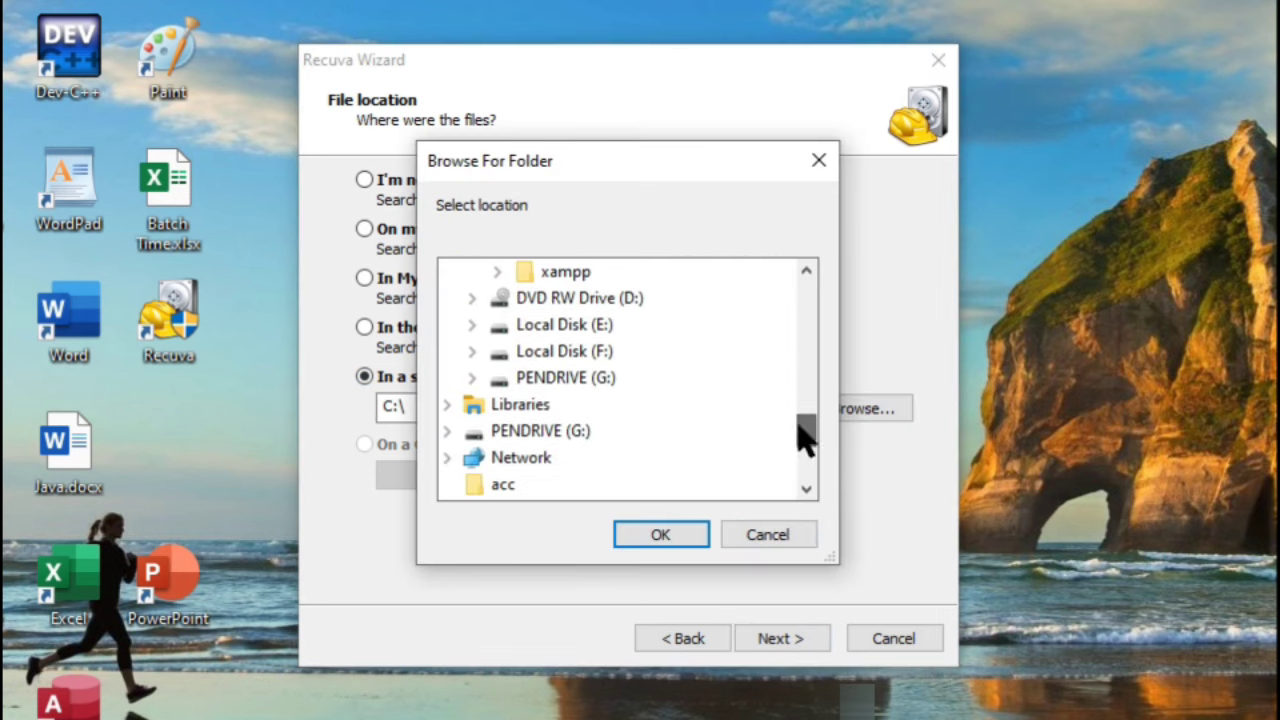
left_click(596, 384)
left_click(660, 535)
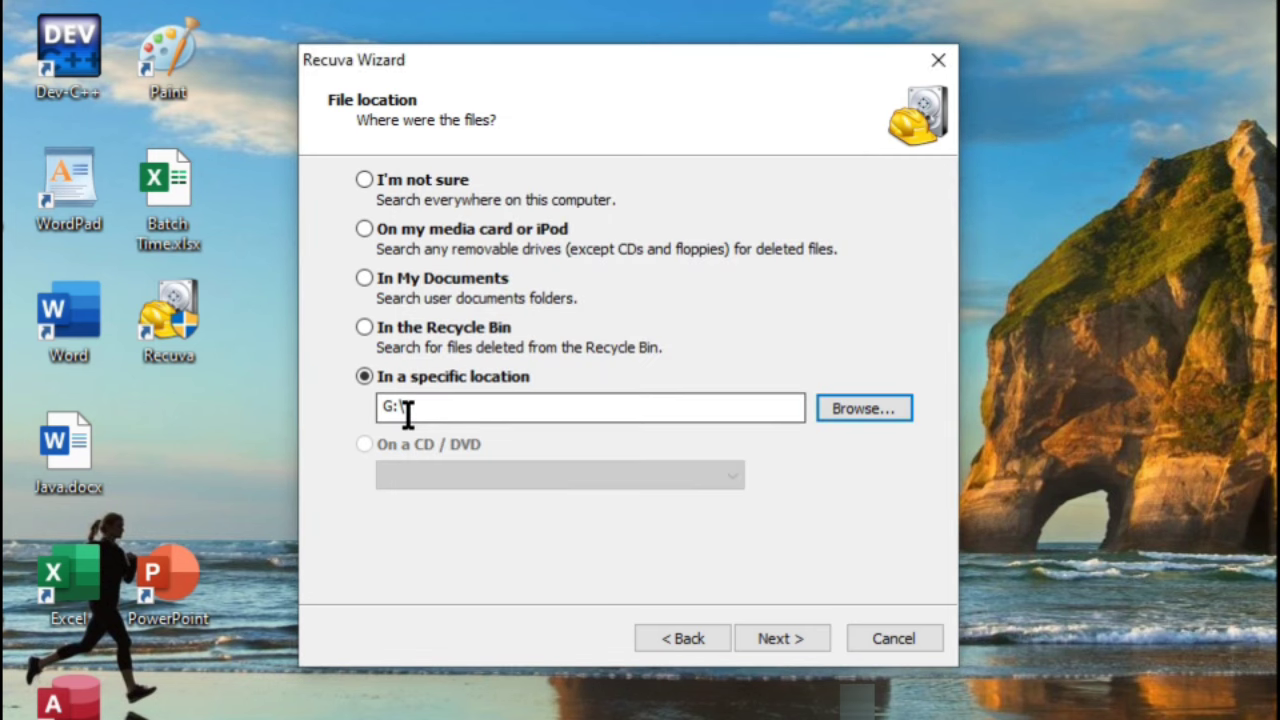
- Run the search for deleted files without Deep Scan and enlarge the results window
left_click(778, 638)
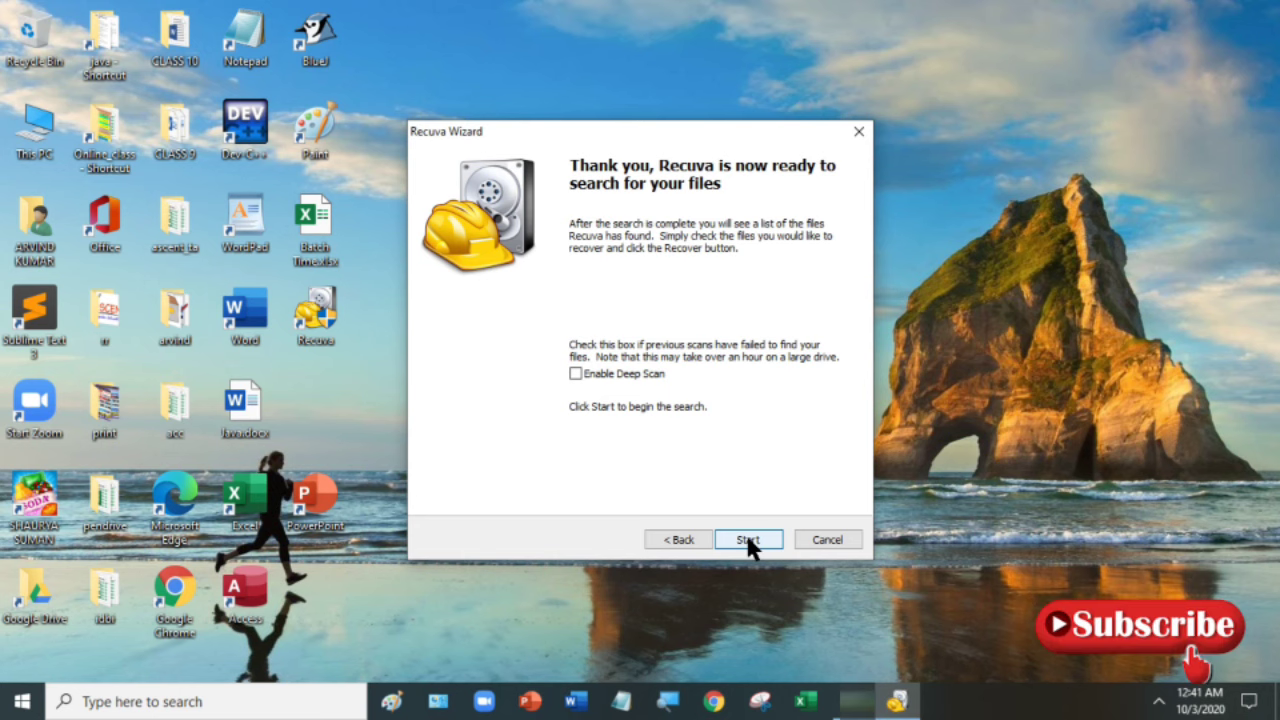
left_click(748, 539)
left_click(864, 120)
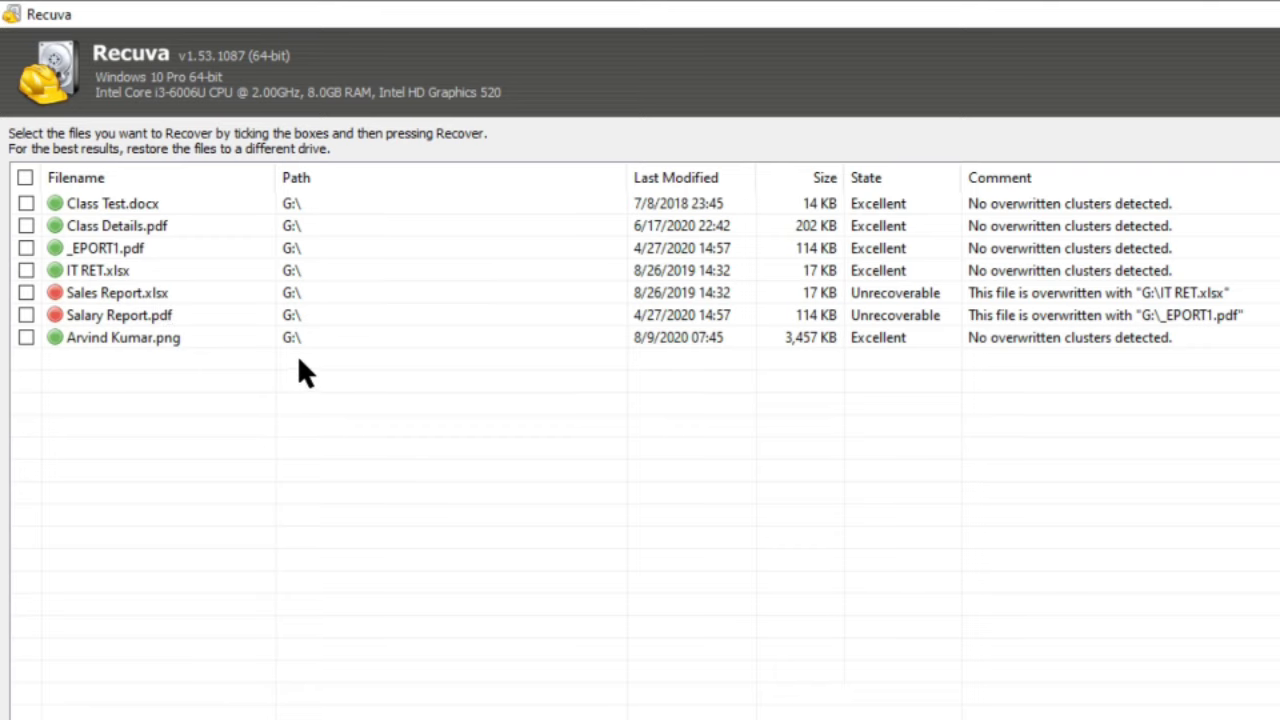
- Recover Class Test.docx, Class Details.pdf, IT RET.xlsx and the portrait PNG to the Desktop, and close Recuva
left_click(26, 203)
left_click(26, 225)
left_click(26, 270)
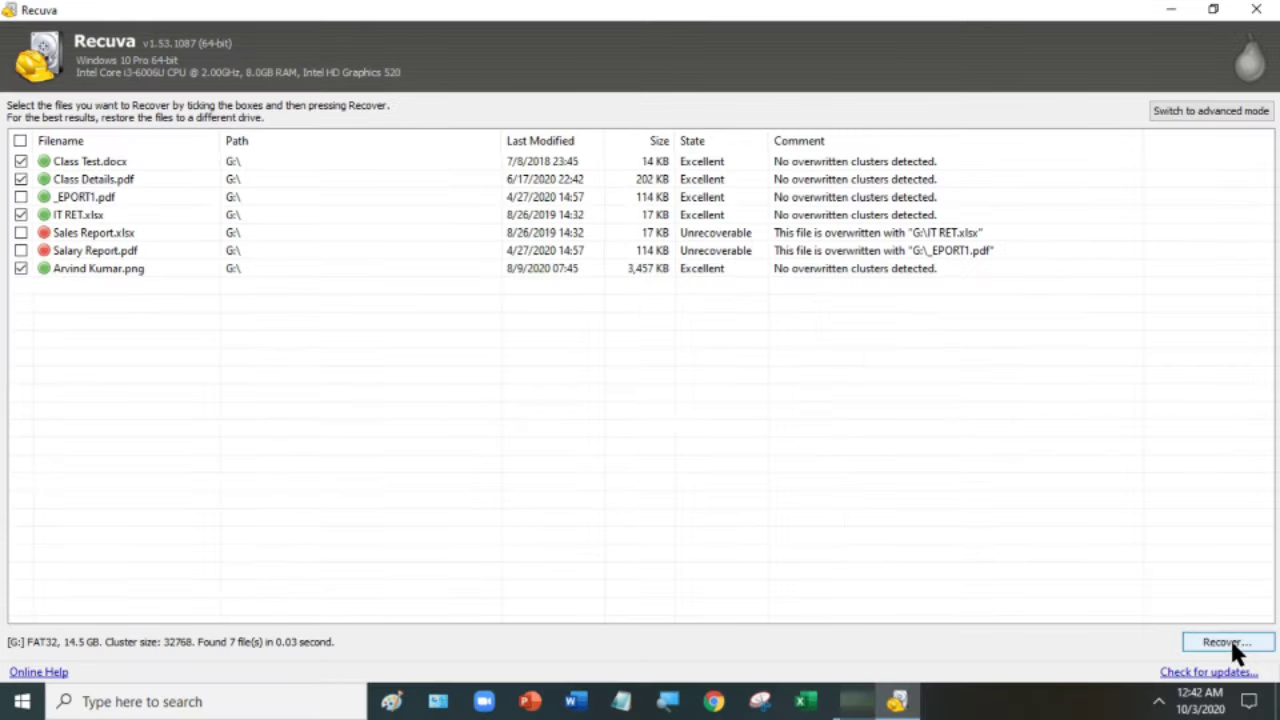
left_click(1232, 644)
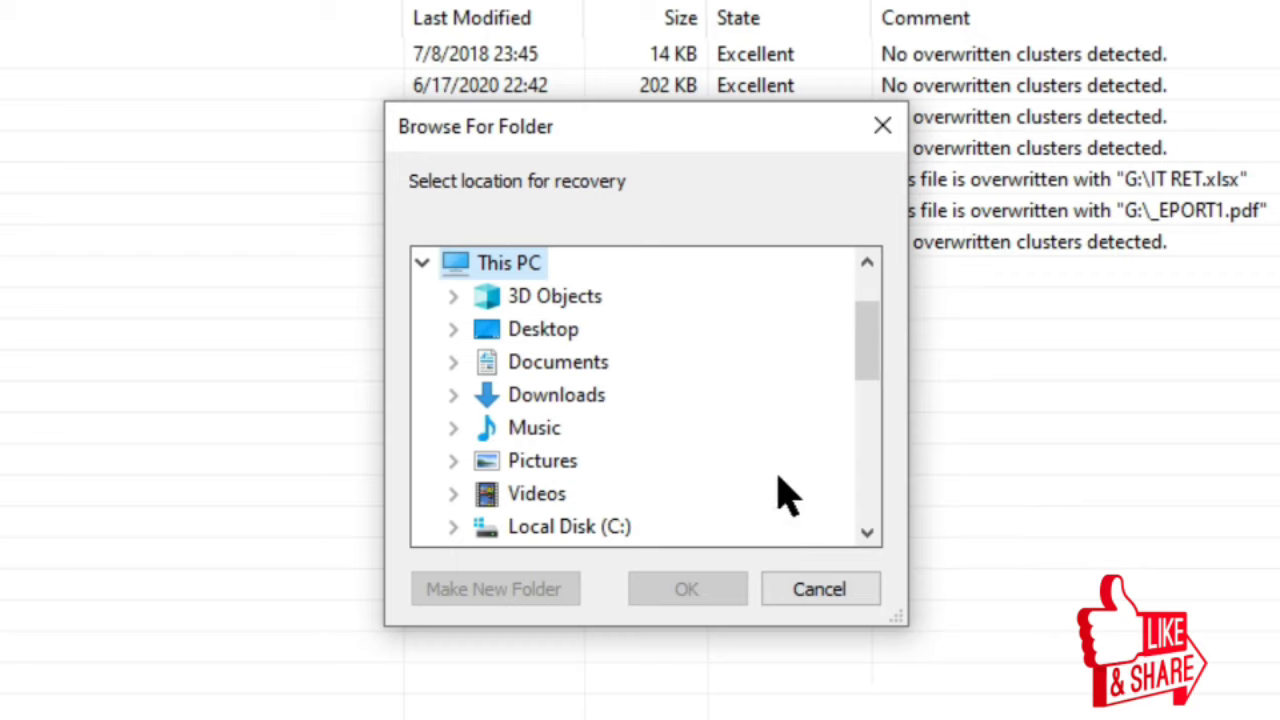
double_click(558, 331)
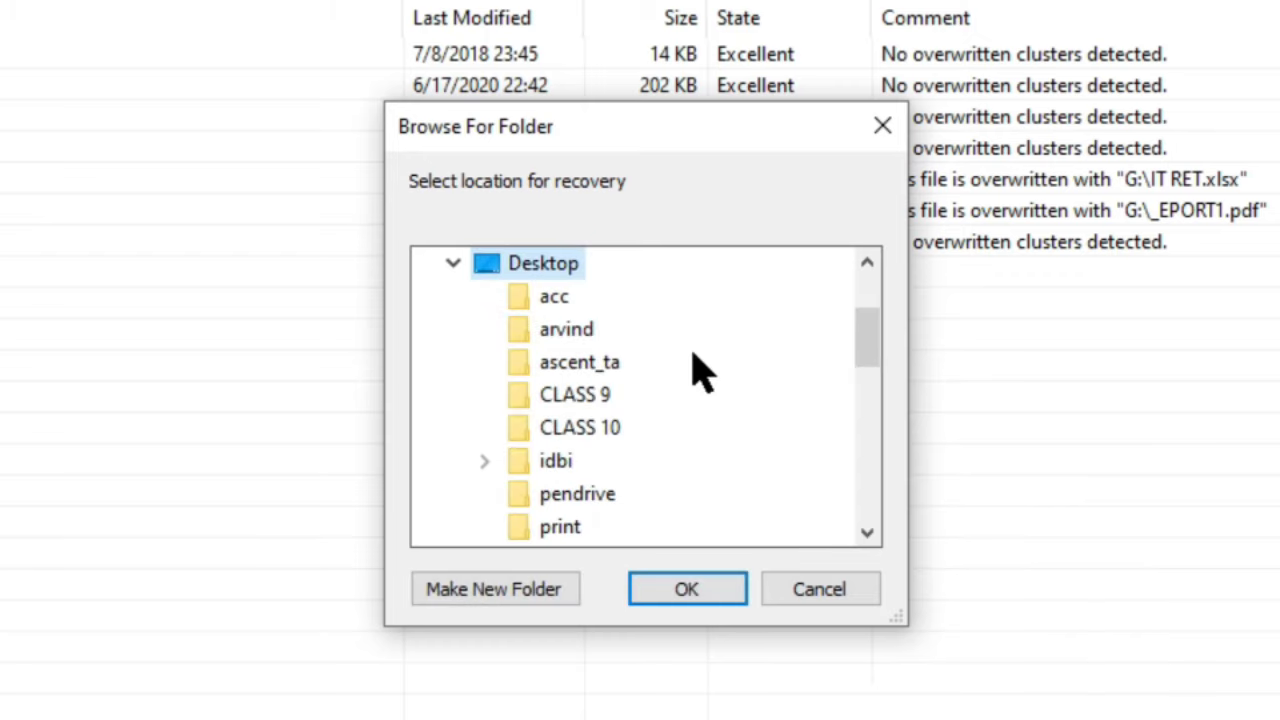
left_click(698, 588)
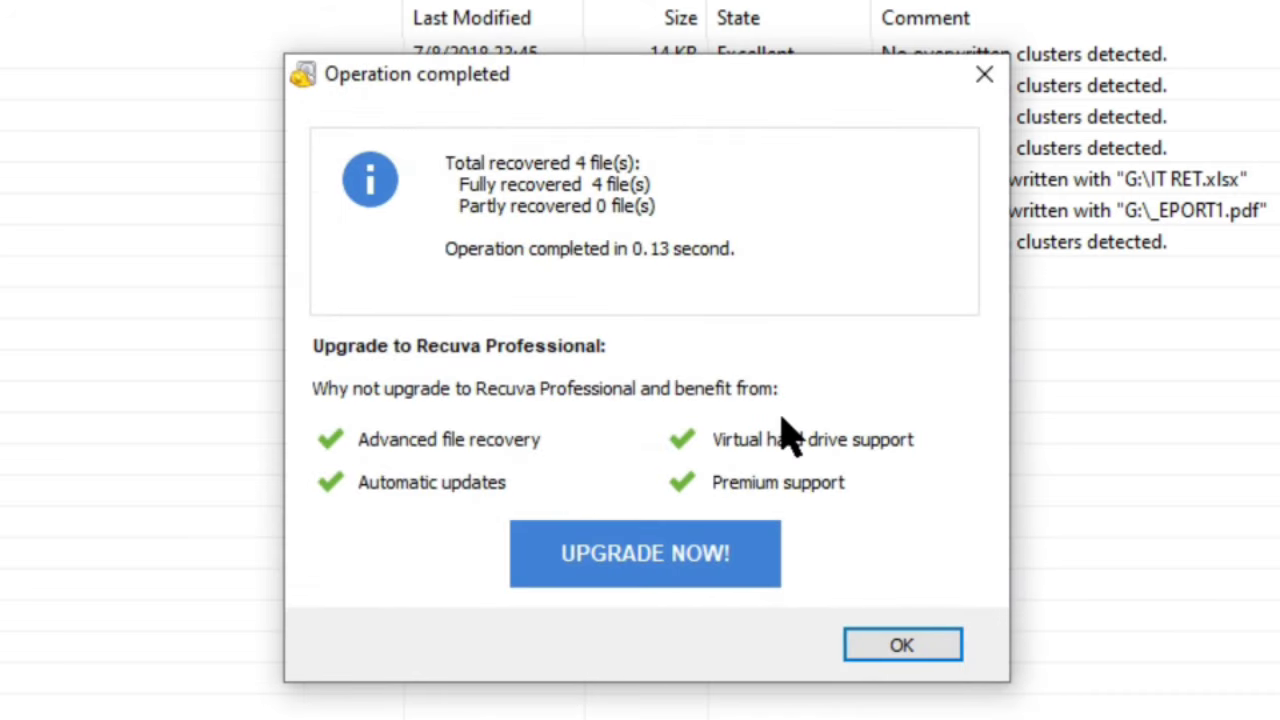
left_click(889, 651)
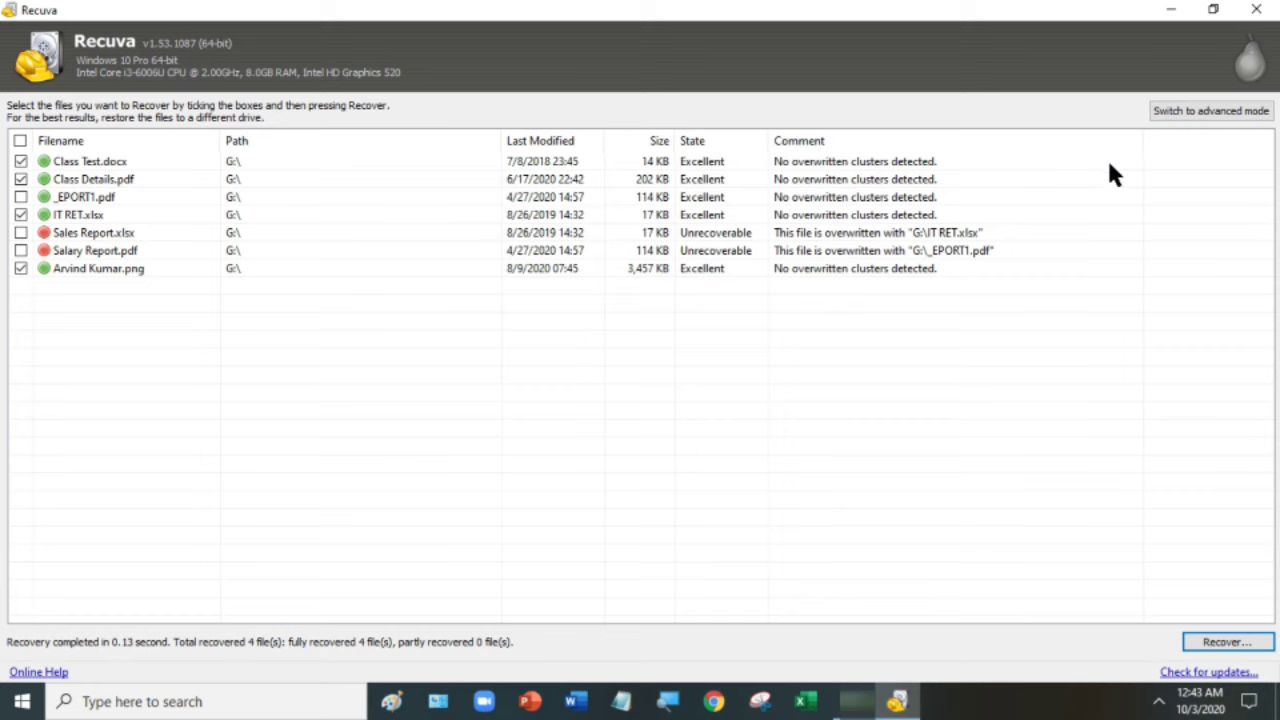
left_click(1256, 9)
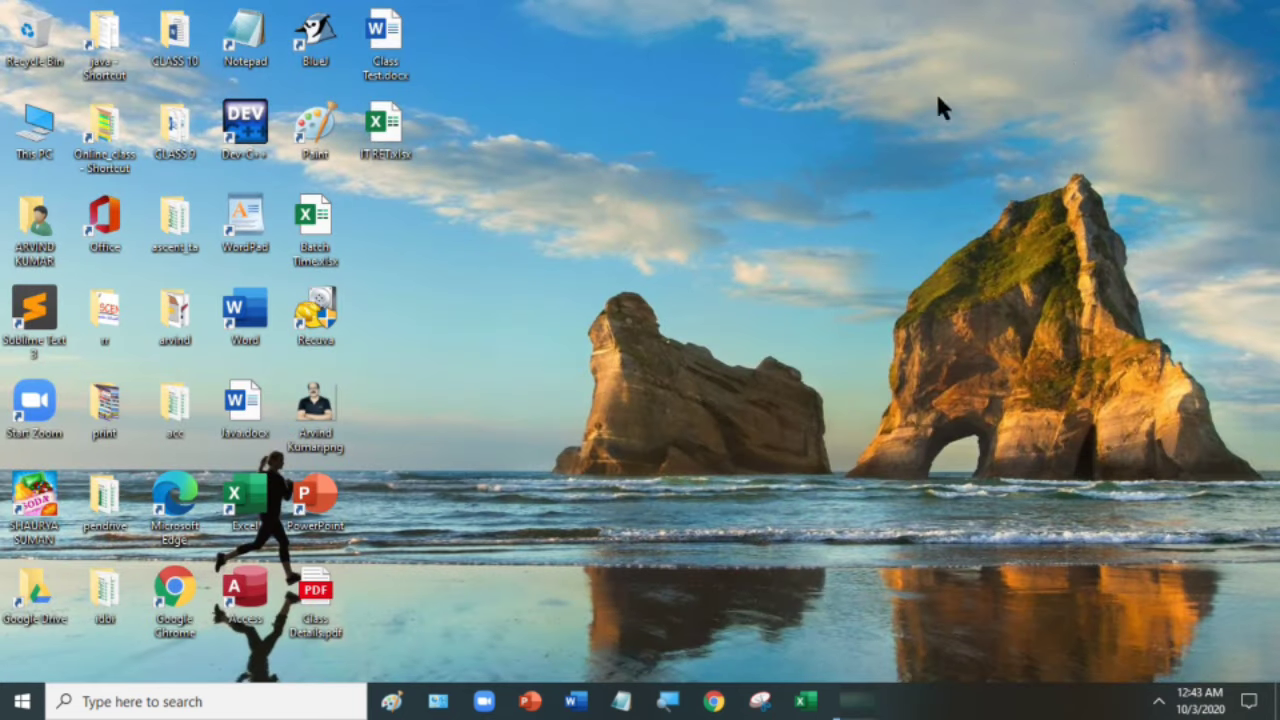
left_click(487, 220)
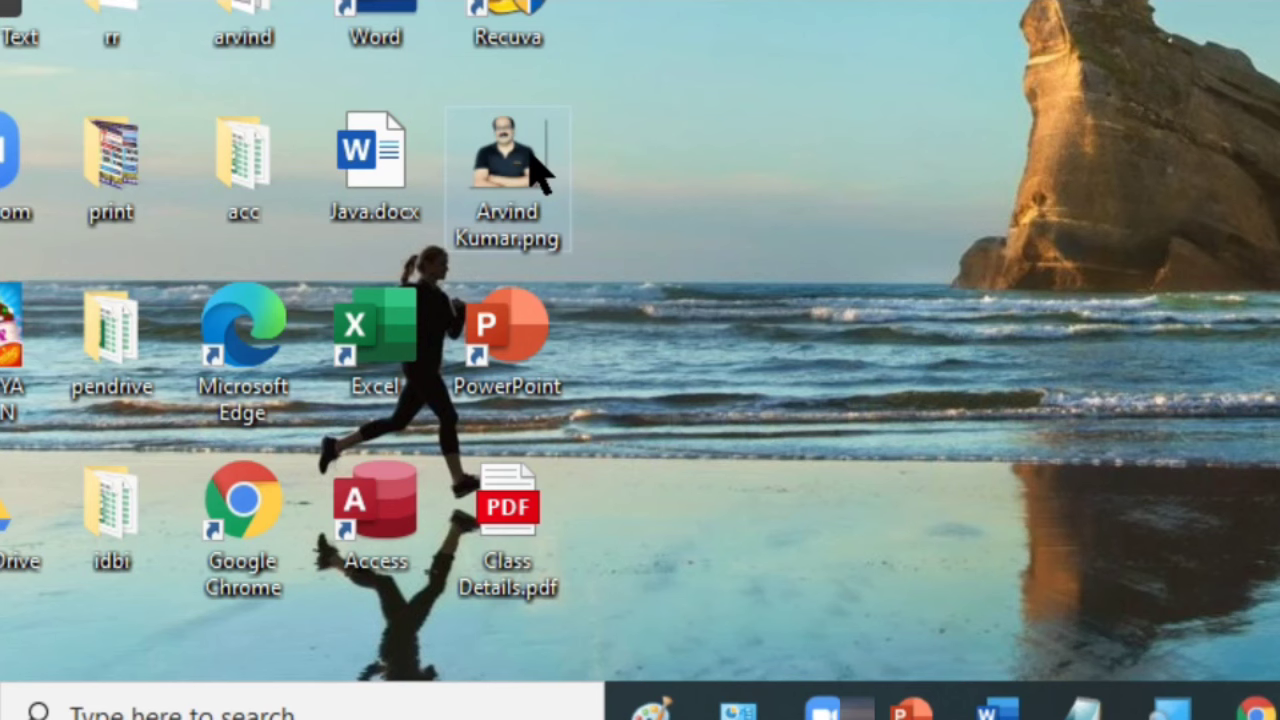